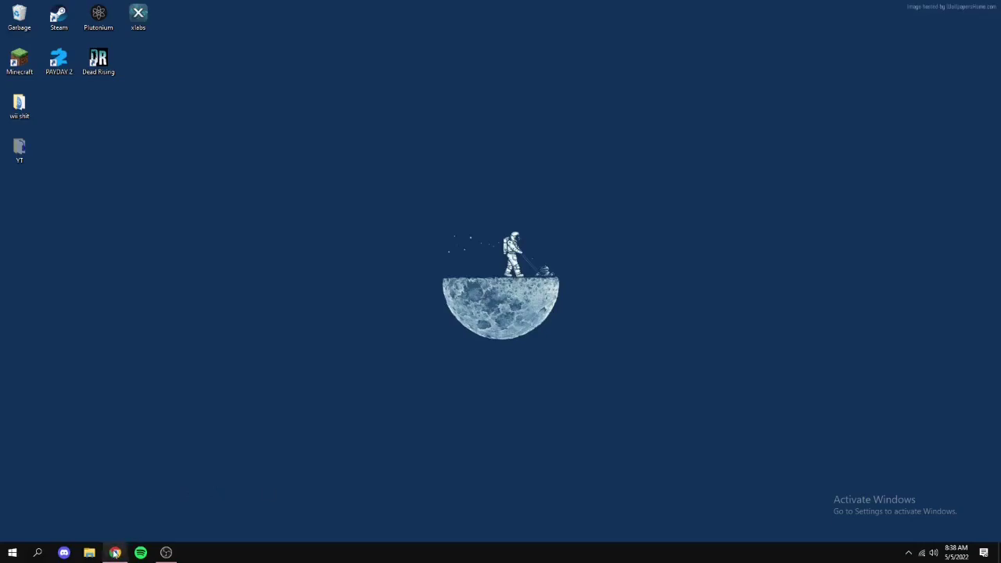
Bring the Re-Texture Project mod page back up in Chrome and show its Dependencies & Instructions section
left_click(115, 553)
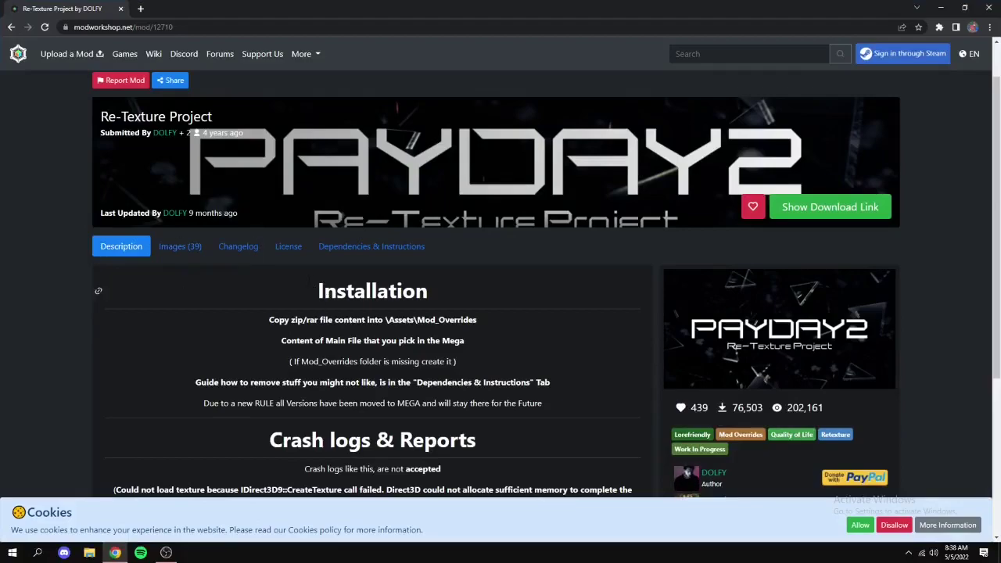
scroll(266, 346, "down", 1)
scroll(96, 284, "down", 2)
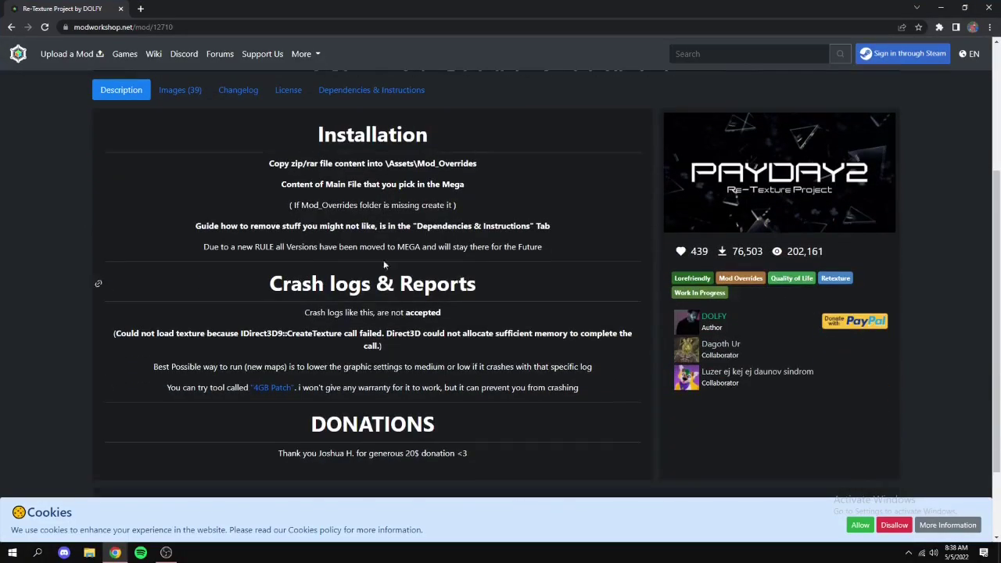
left_click(372, 90)
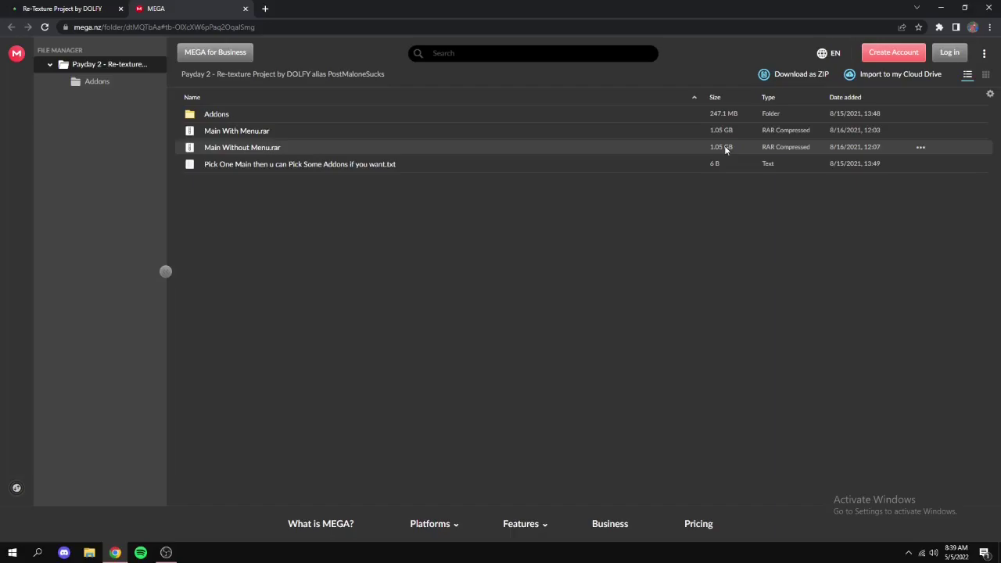
Compare the Main Without Menu.rar and Main With Menu.rar archives in MEGA, then clear the selection
left_click(726, 149)
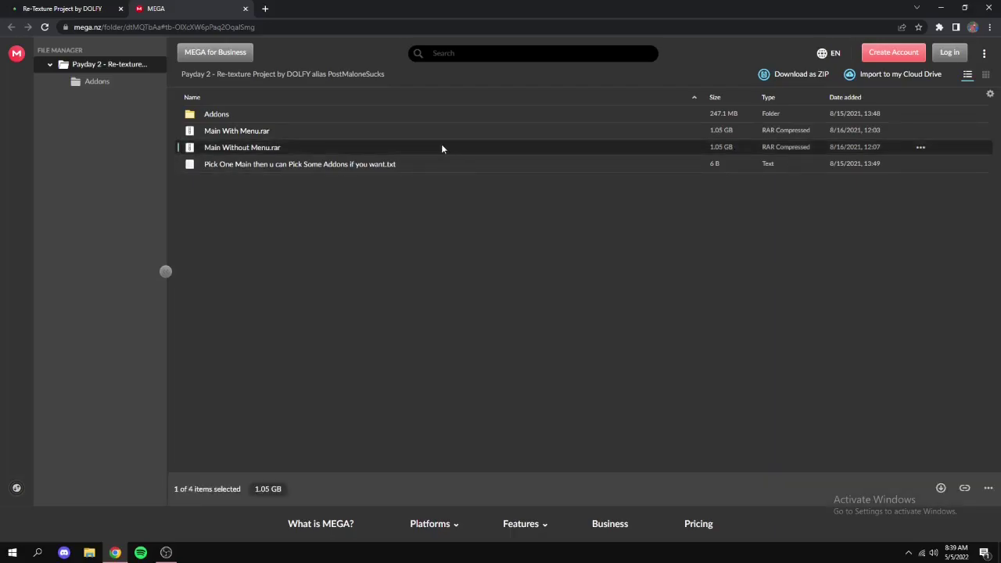
left_click(345, 133)
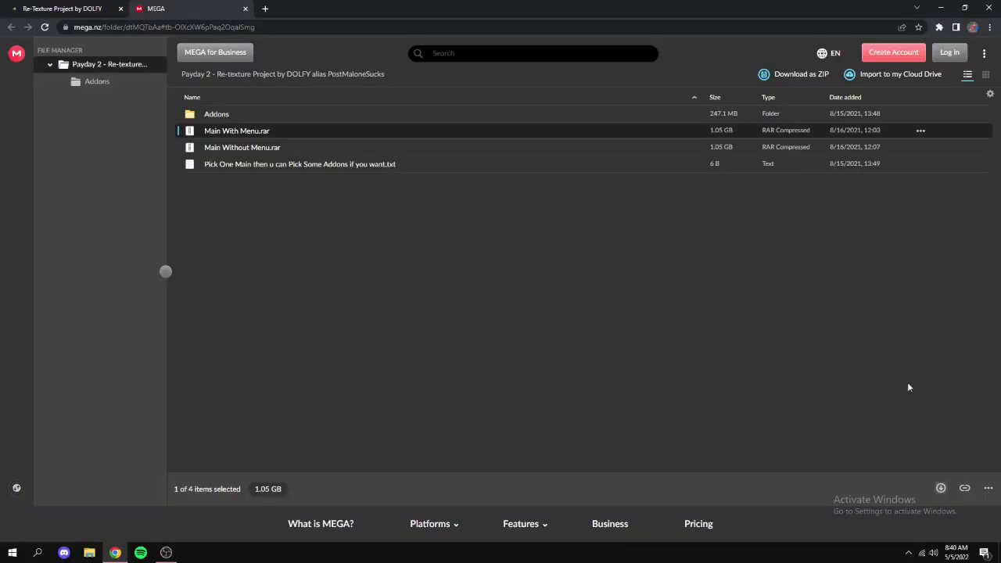
left_click(907, 383)
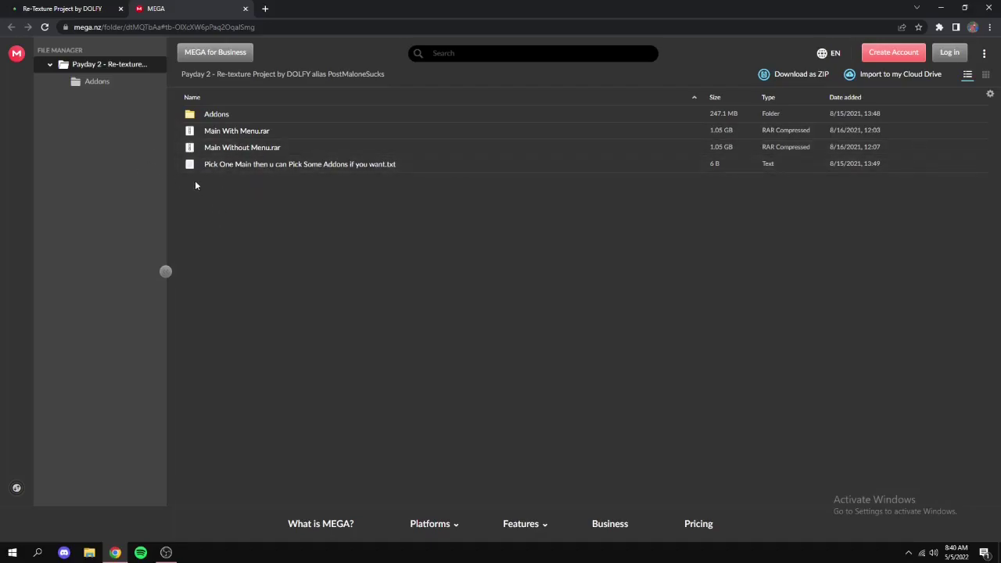
Look inside the Addons folder, return to the project folder, and select Main With Menu.rar
double_click(286, 115)
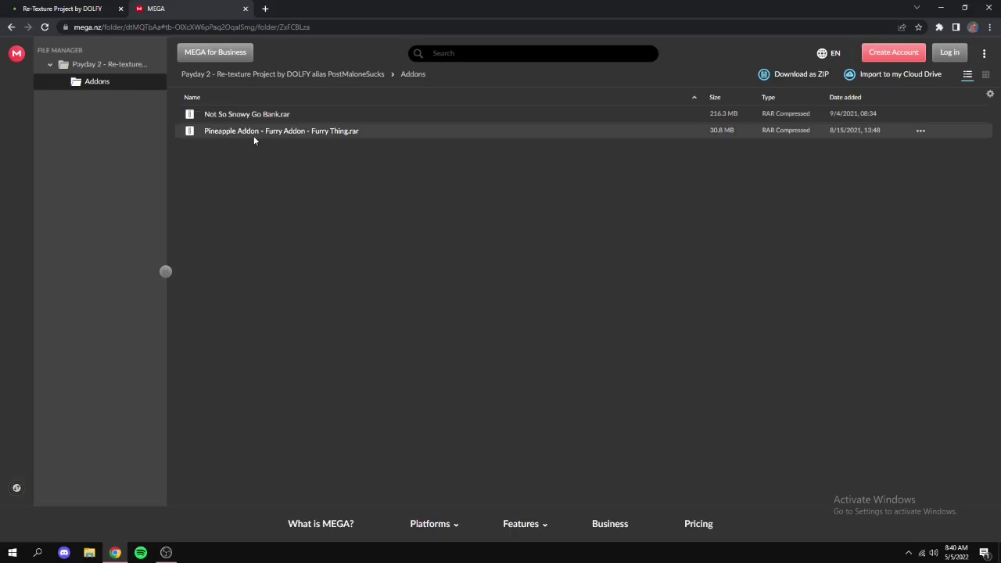
left_click(323, 73)
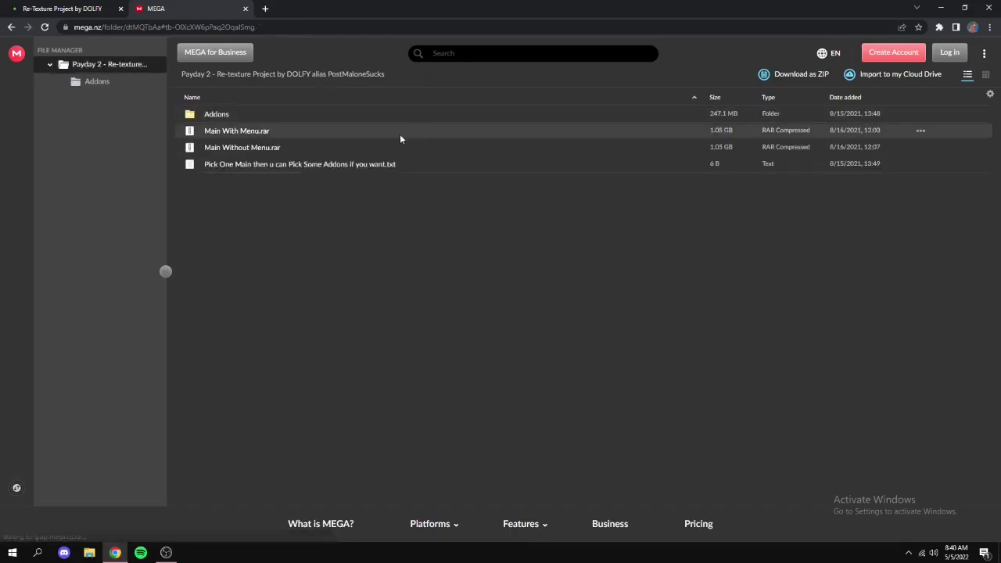
left_click(299, 144)
left_click(225, 133)
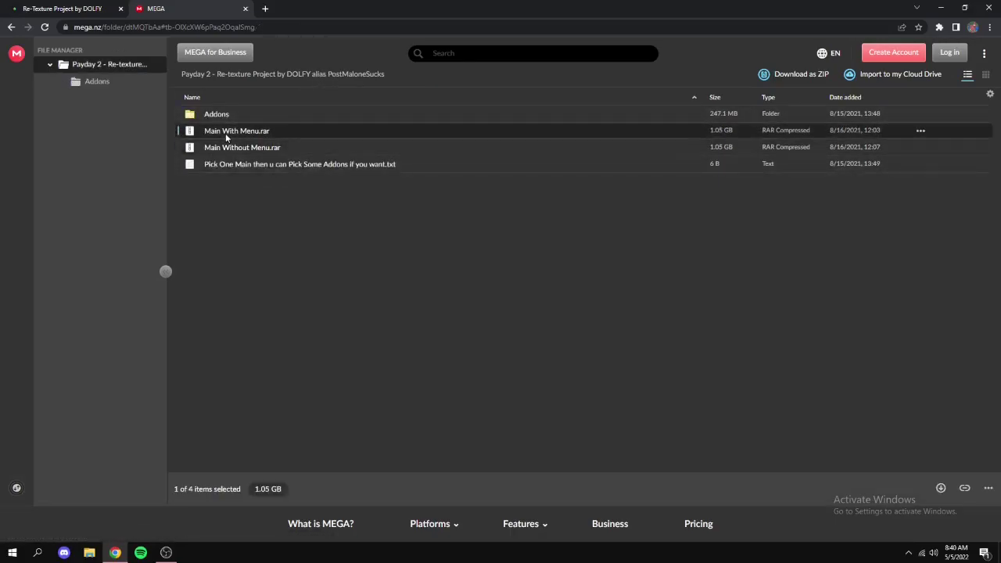
left_click(273, 148)
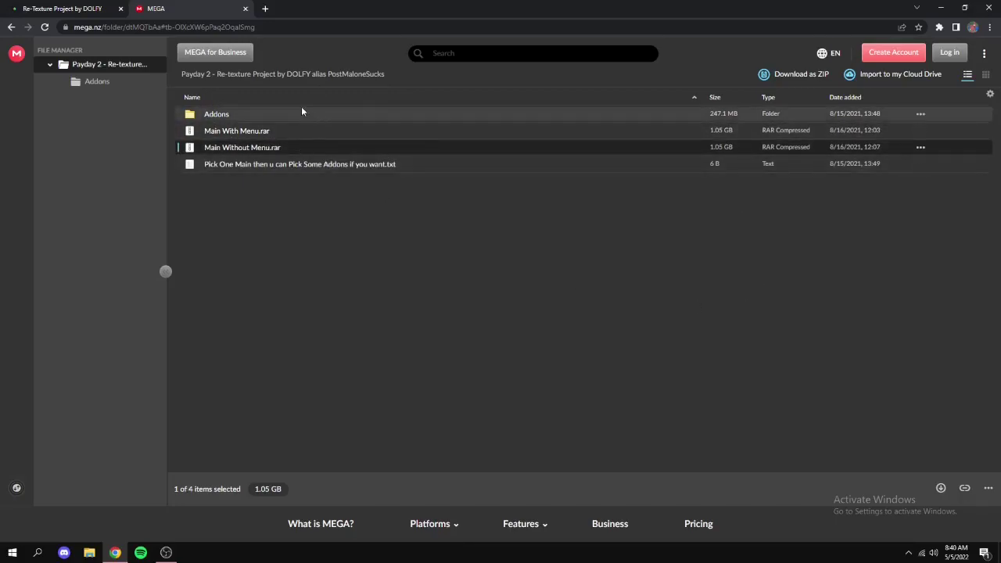
left_click(272, 132)
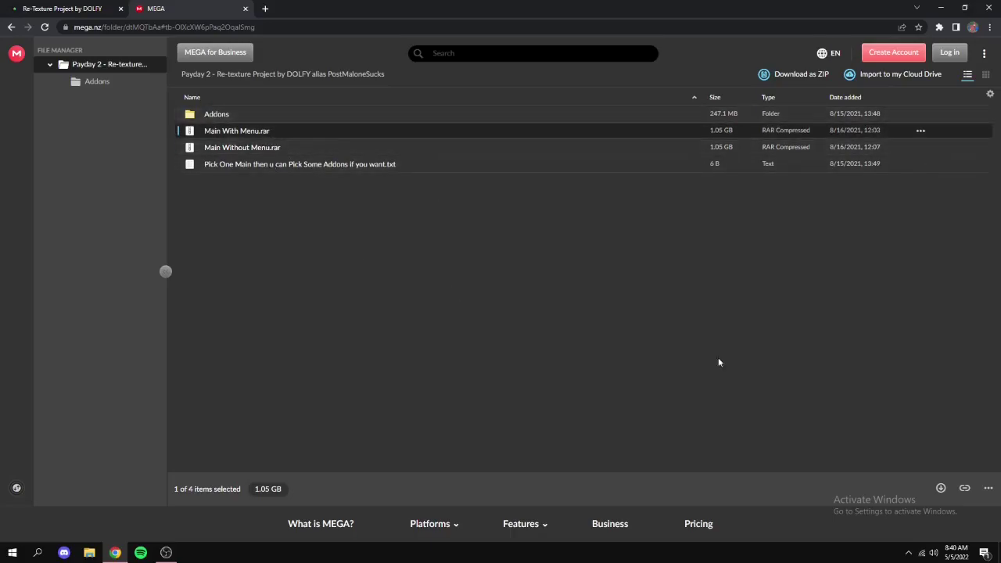
Start the Main With Menu.rar download, pause it, and close the progress panel and MEGA tab
left_click(941, 490)
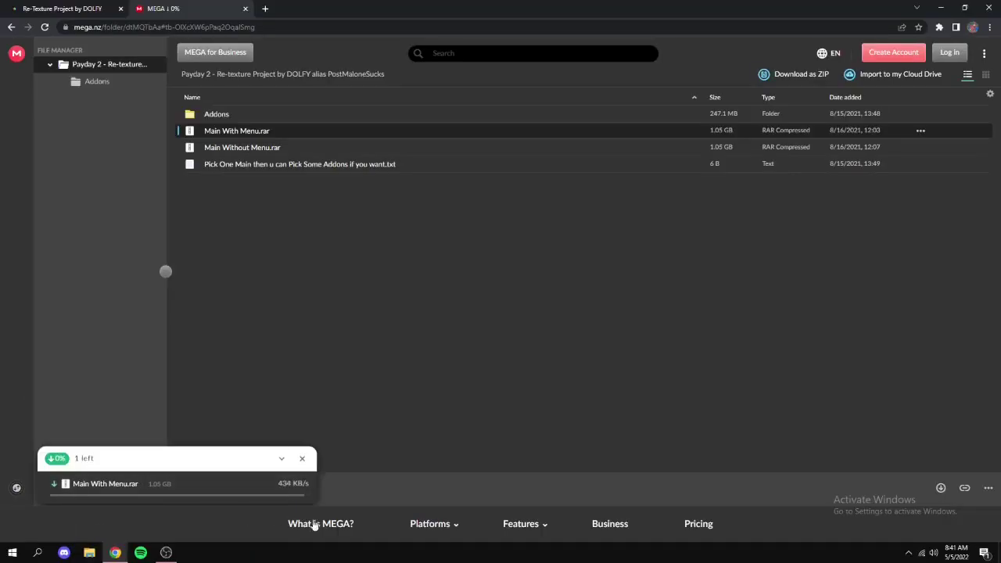
left_click(279, 483)
left_click(302, 459)
left_click(245, 9)
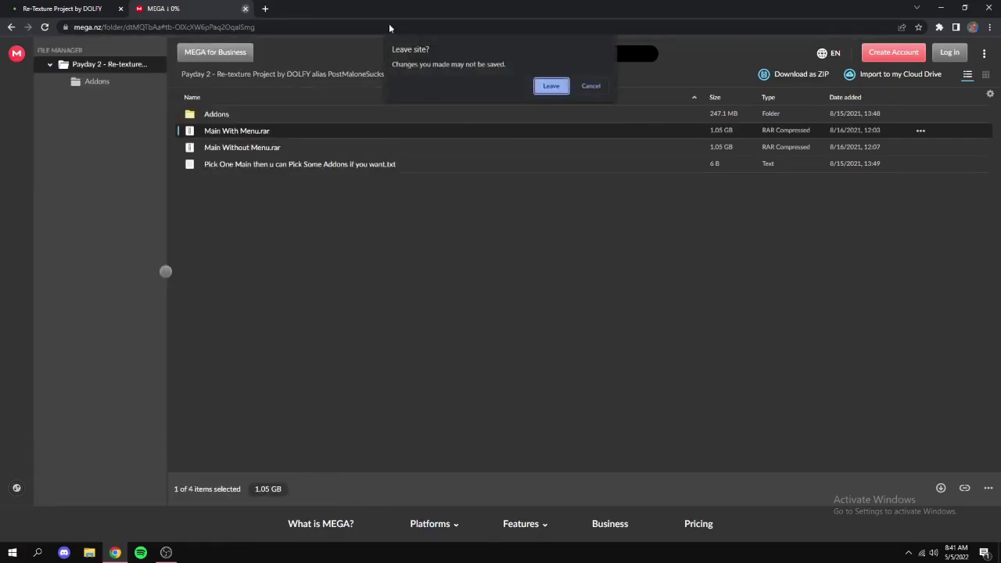
Confirm leaving MEGA, then briefly open and close File Explorer at Quick access
left_click(548, 85)
left_click(89, 552)
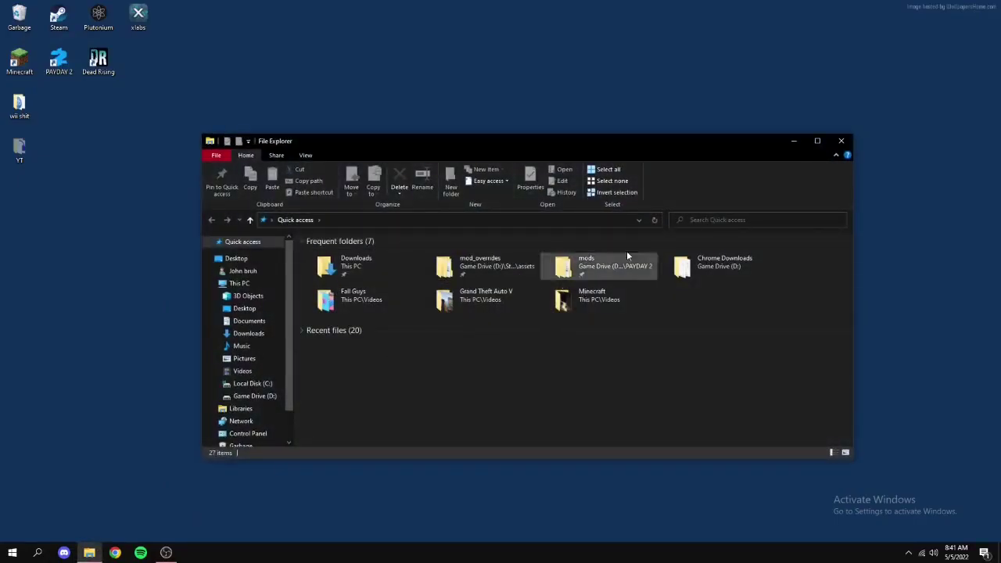
left_click(848, 140)
Open Steam from the system tray, maximize its library, and bring up PAYDAY 2's Manage options
left_click(909, 554)
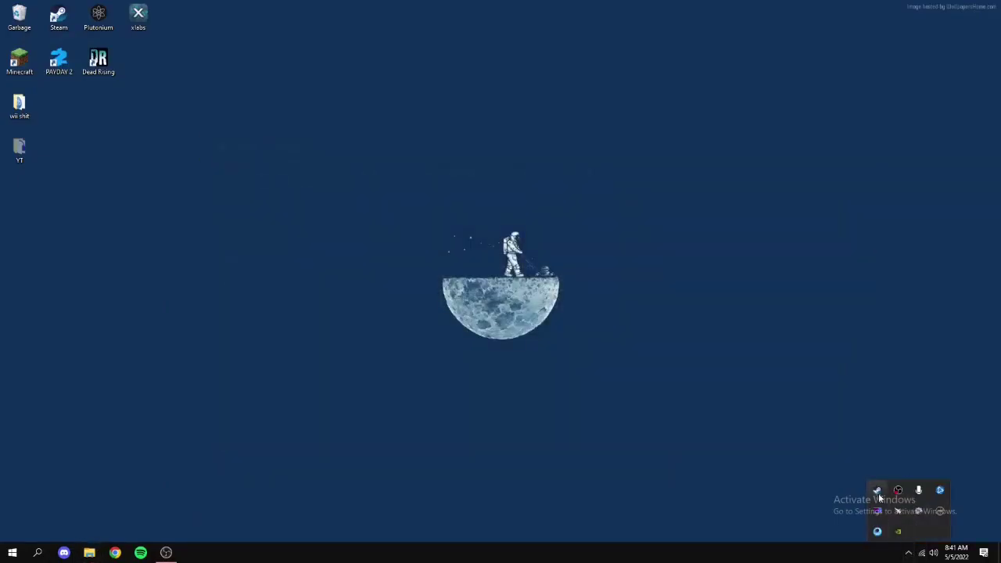
right_click(877, 491)
left_click(877, 491)
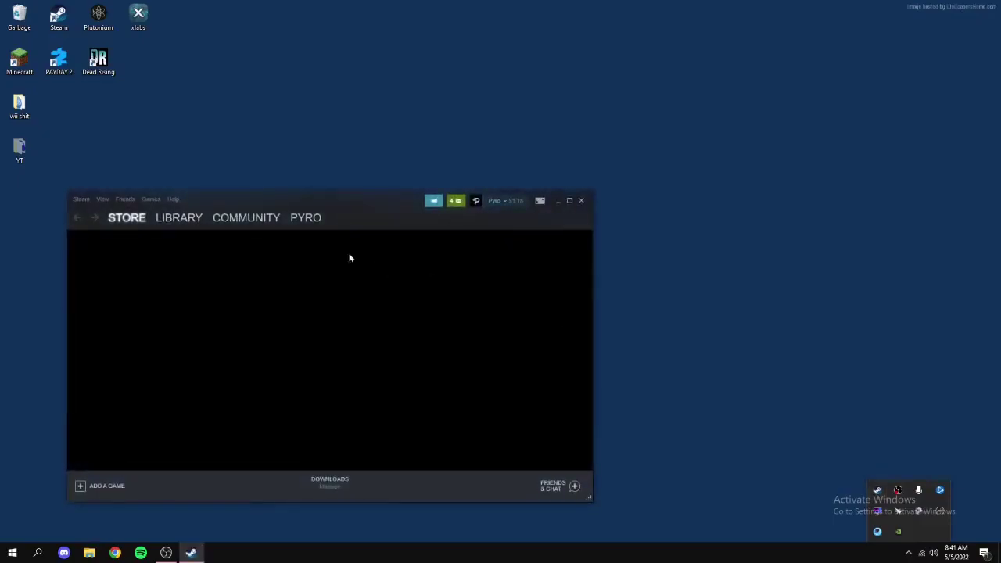
left_click(179, 217)
left_click_drag(246, 198, 408, 160)
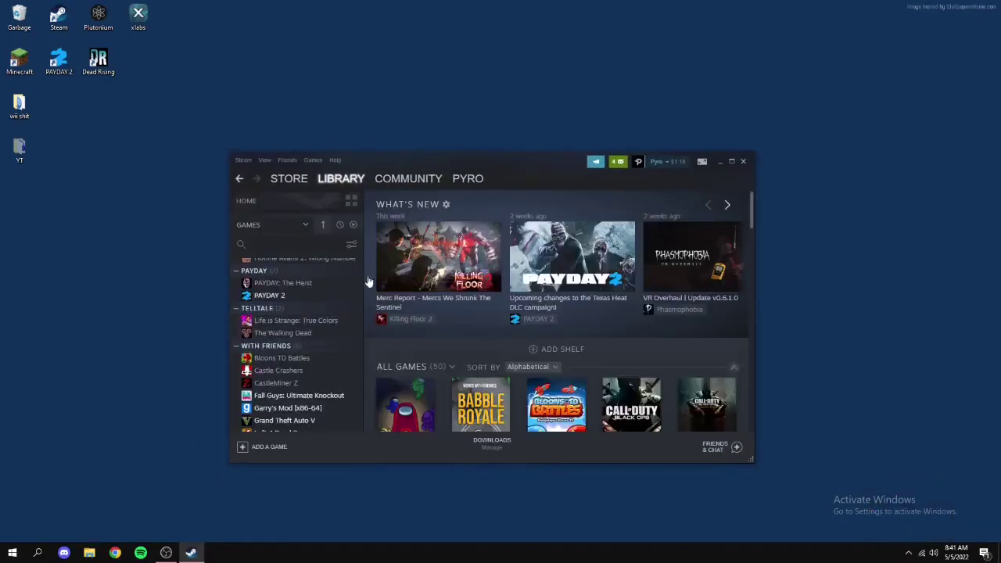
left_click(733, 163)
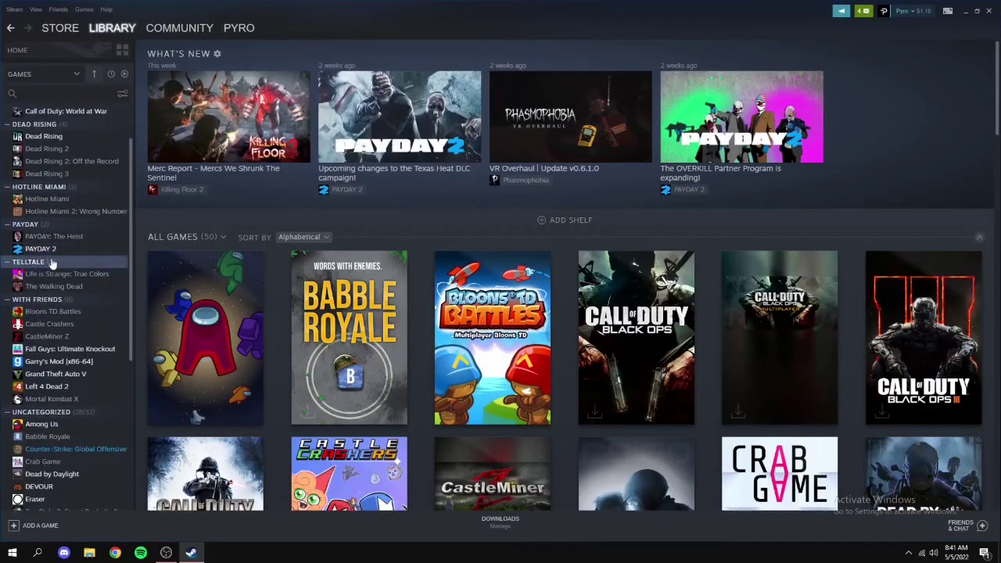
right_click(81, 249)
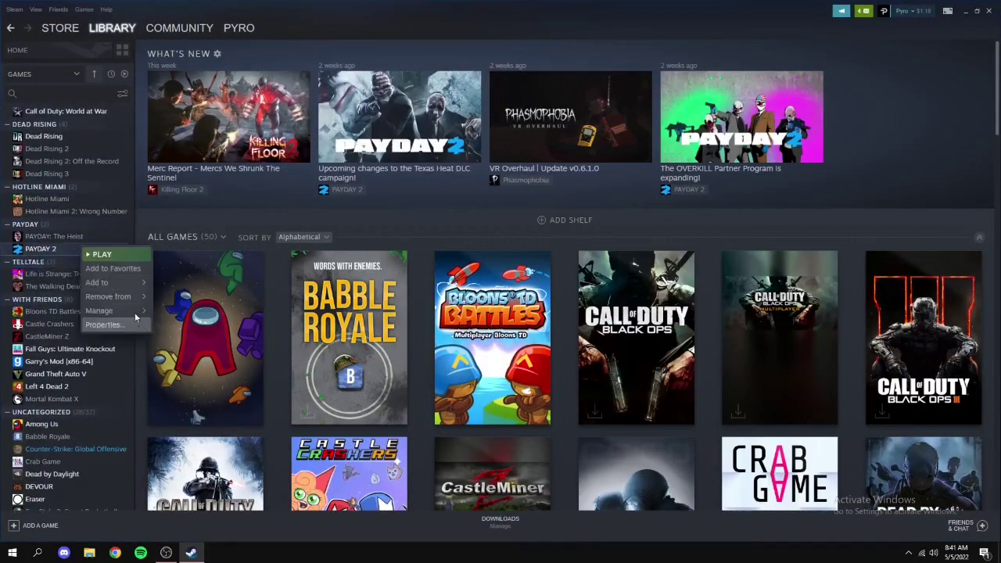
mouse_move(135, 315)
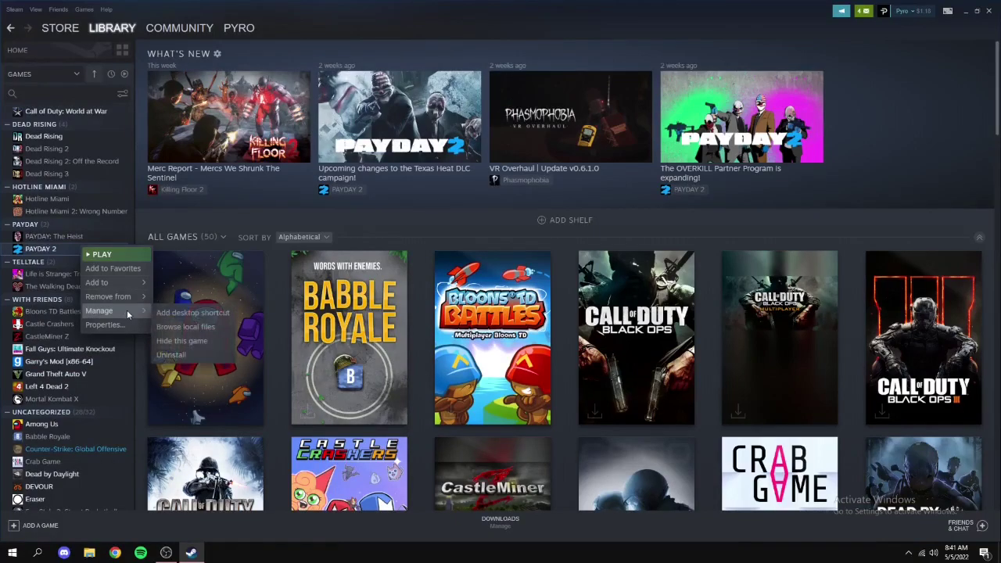
Browse PAYDAY 2's local files, peek into assets\mod_overrides, and return to the PAYDAY 2 folder
left_click(185, 326)
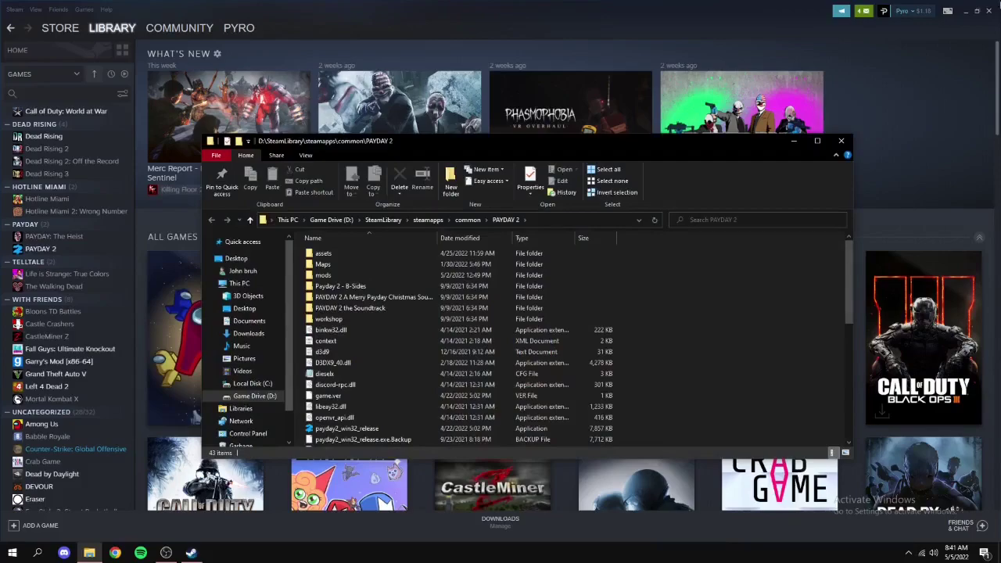
left_click(987, 11)
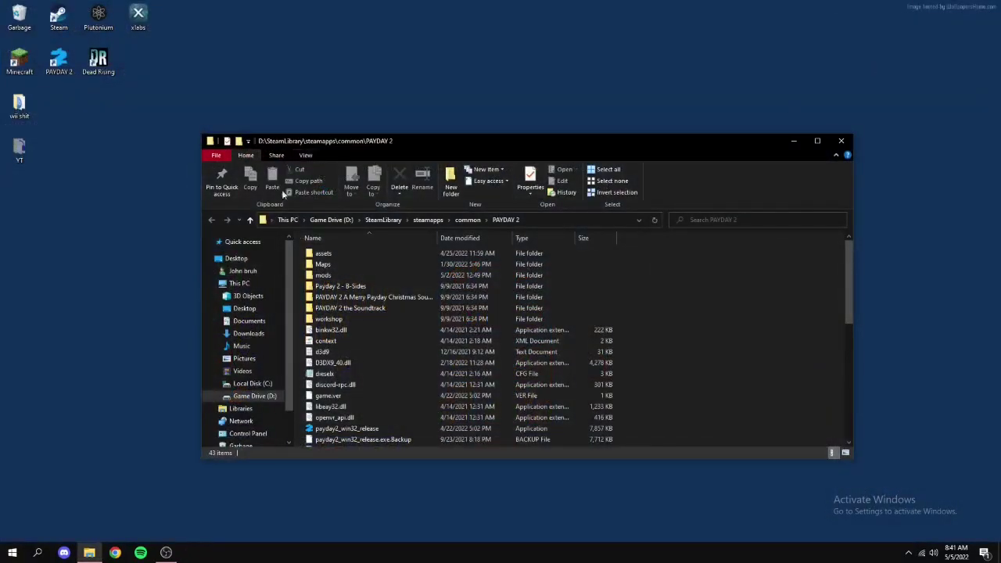
double_click(361, 254)
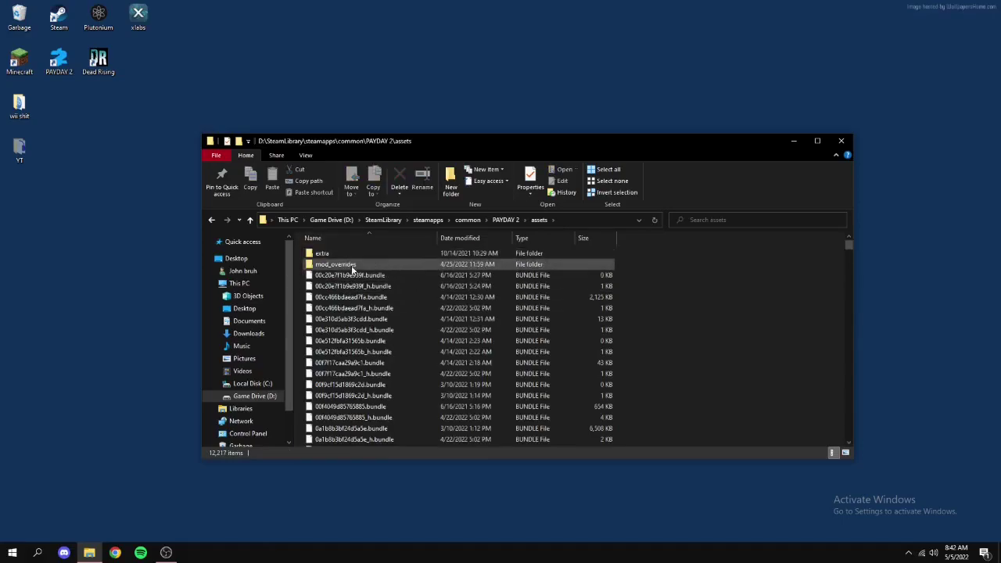
double_click(382, 266)
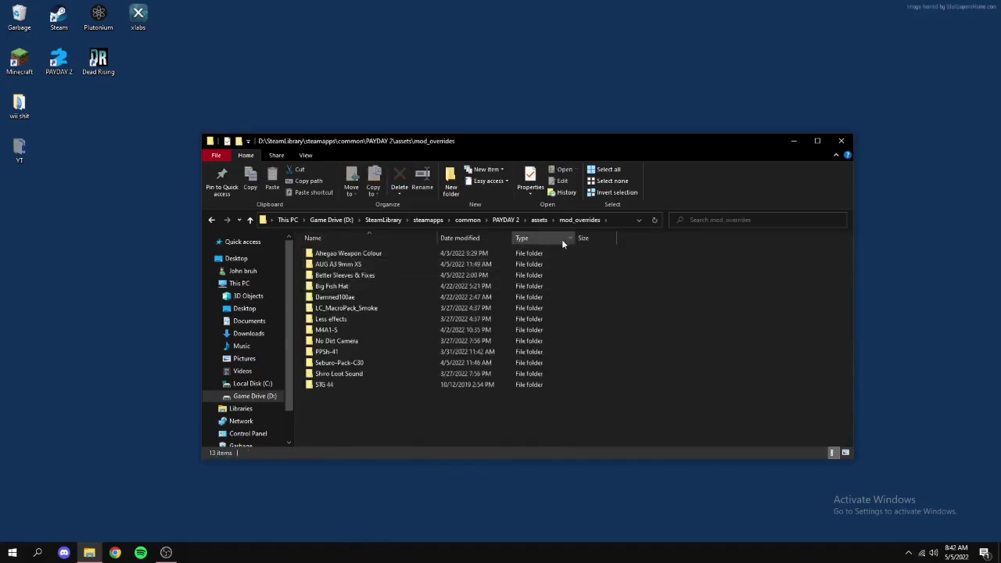
left_click(506, 220)
double_click(362, 254)
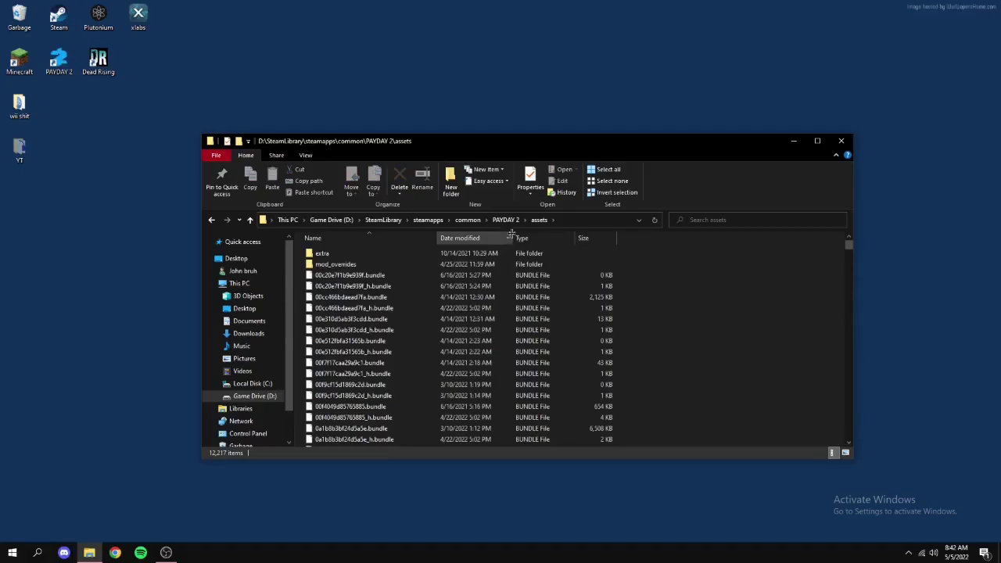
left_click(506, 220)
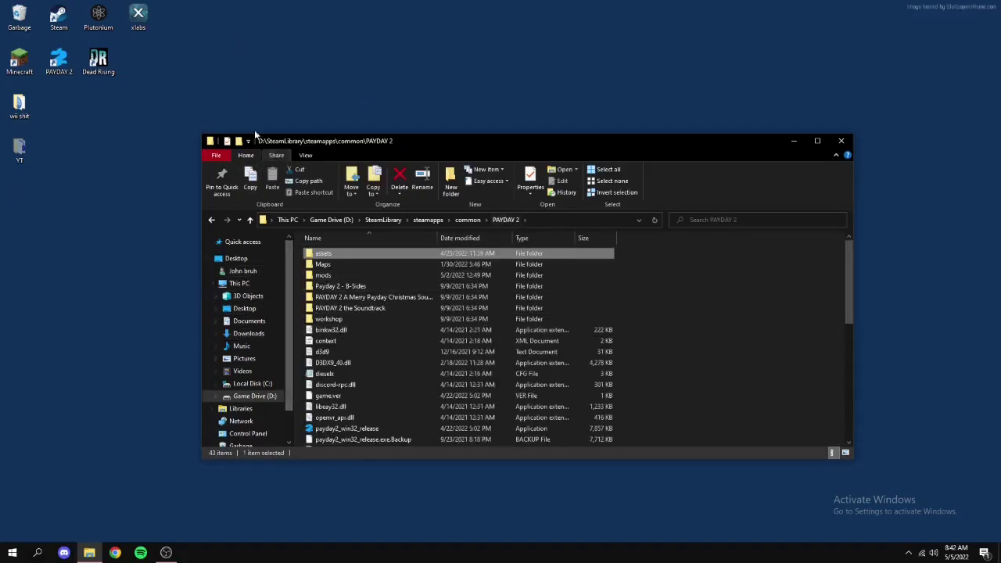
Create a desktop folder named 'payday retexture' and nudge it slightly to the right
right_click(83, 309)
mouse_move(117, 392)
left_click(227, 391)
type("pay day retexture")
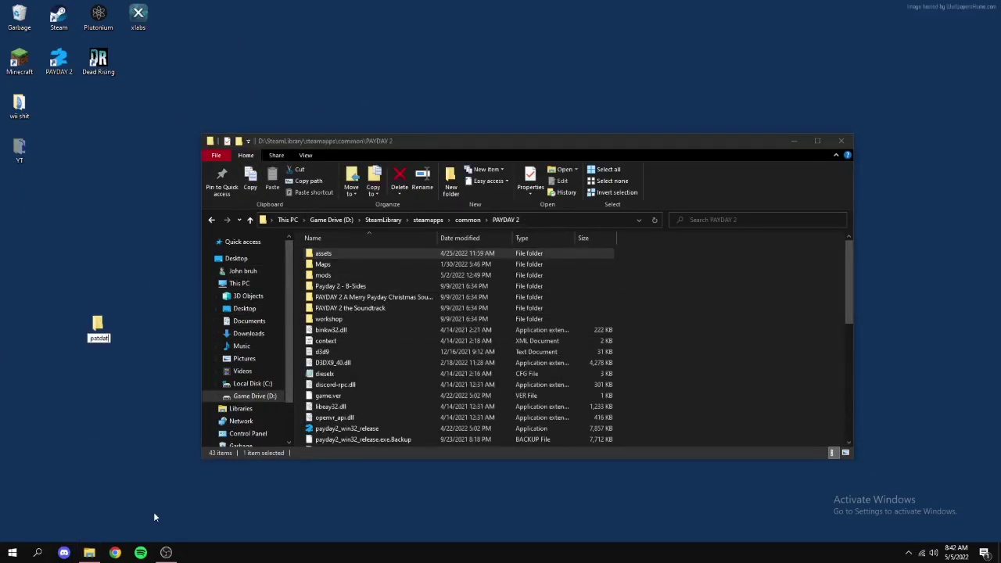
key("Return")
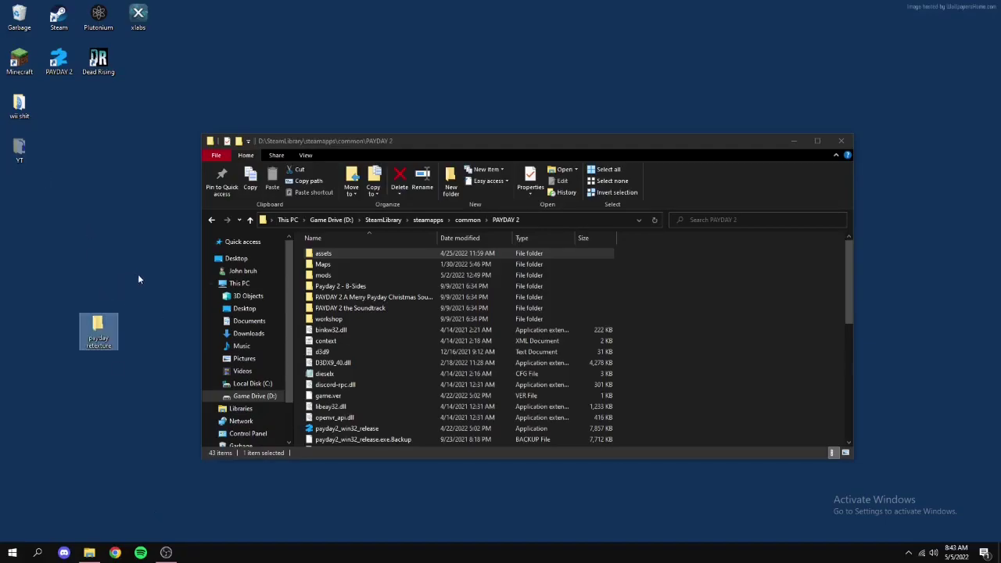
mouse_move(97, 343)
left_mouse_down()
mouse_move(138, 343)
mouse_move(99, 341)
left_mouse_up()
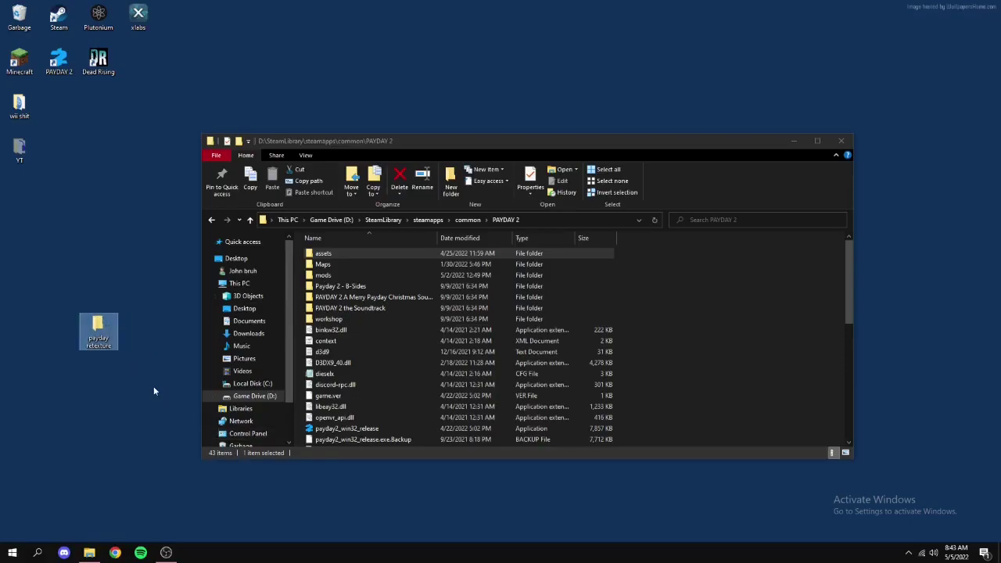
Open assets\mod_overrides and drag the payday retexture desktop folder into it
double_click(333, 253)
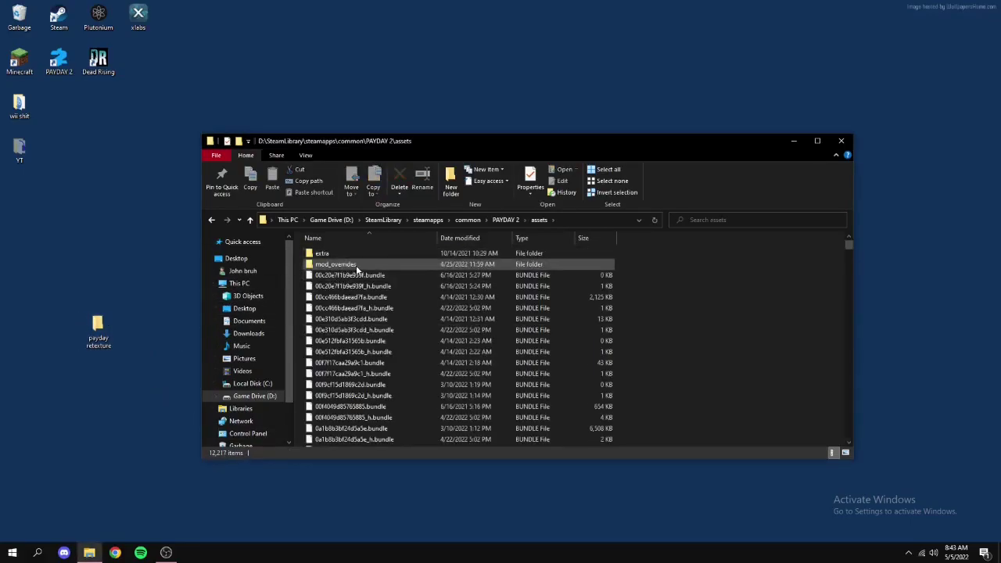
left_click(356, 265)
double_click(356, 265)
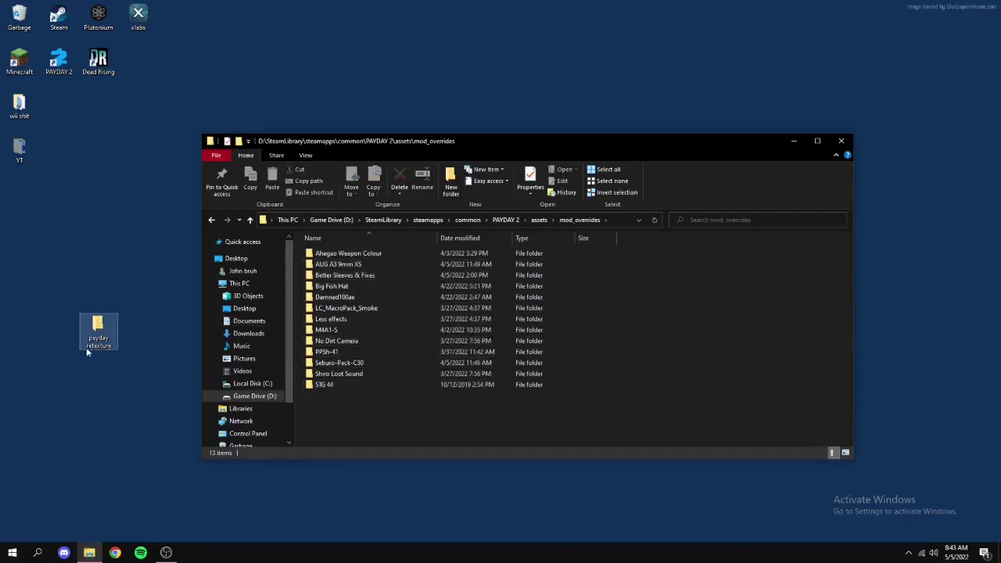
left_click_drag(108, 341, 417, 424)
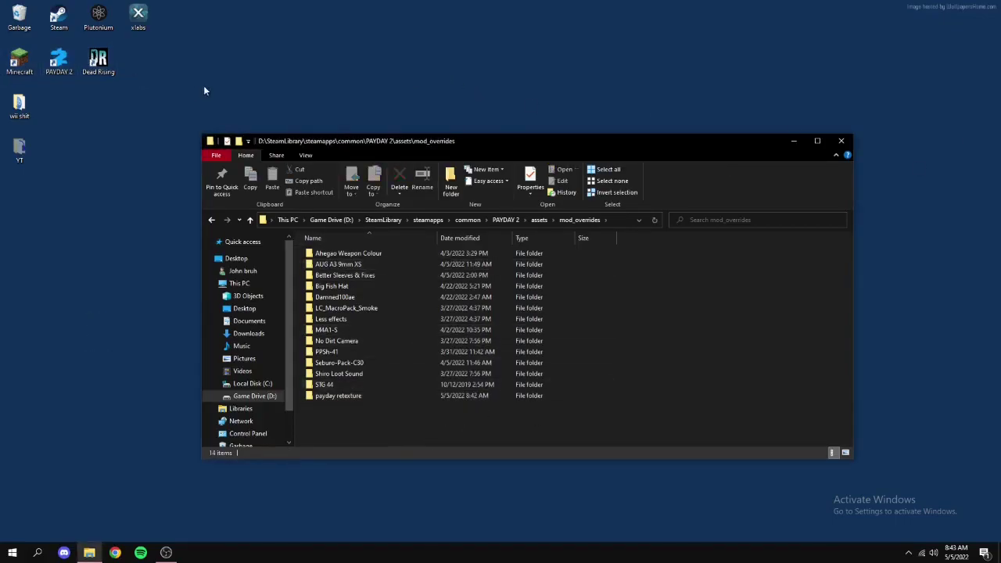
Delete the payday retexture folder from mod_overrides and minimise File Explorer
right_click(346, 397)
left_click(375, 365)
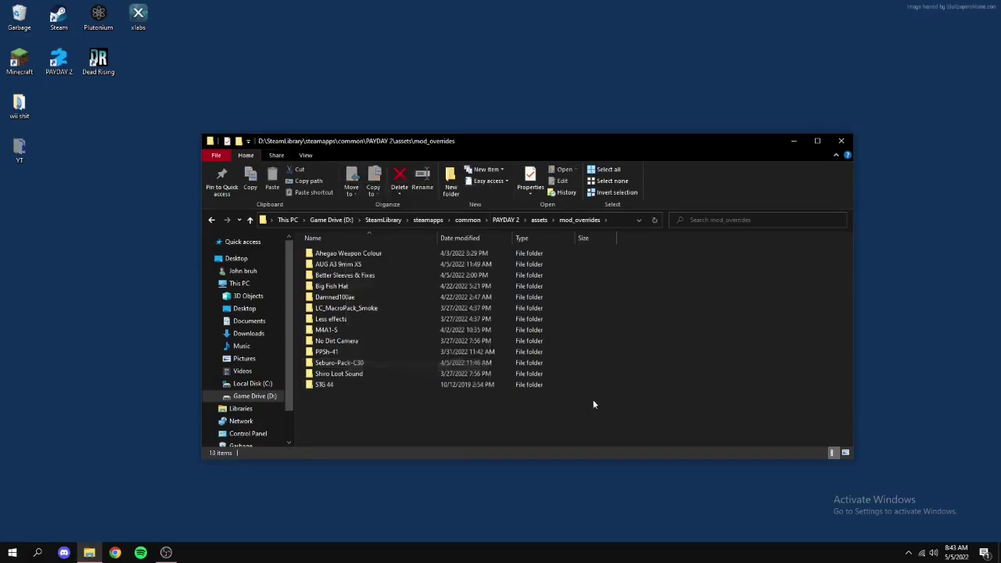
left_click(794, 141)
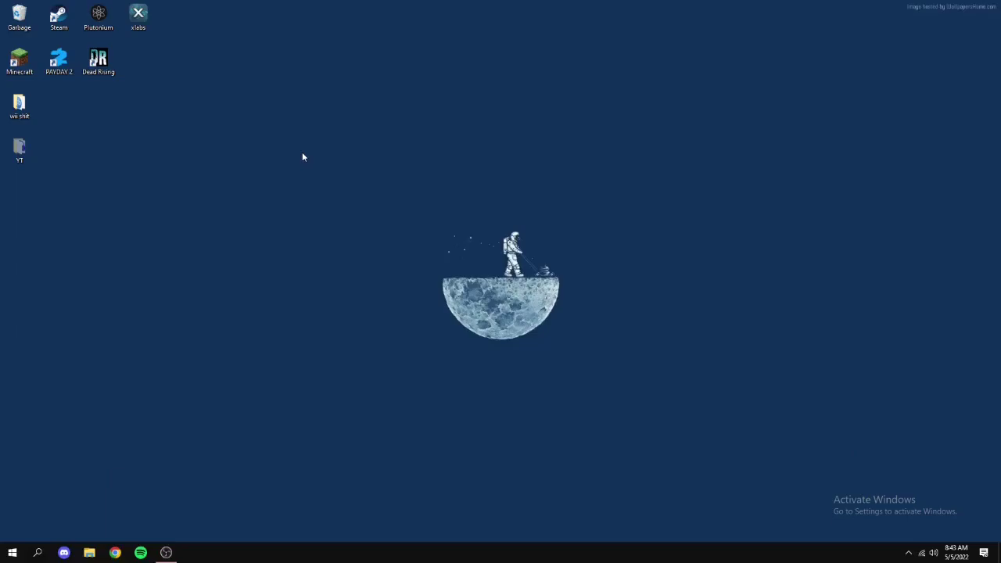